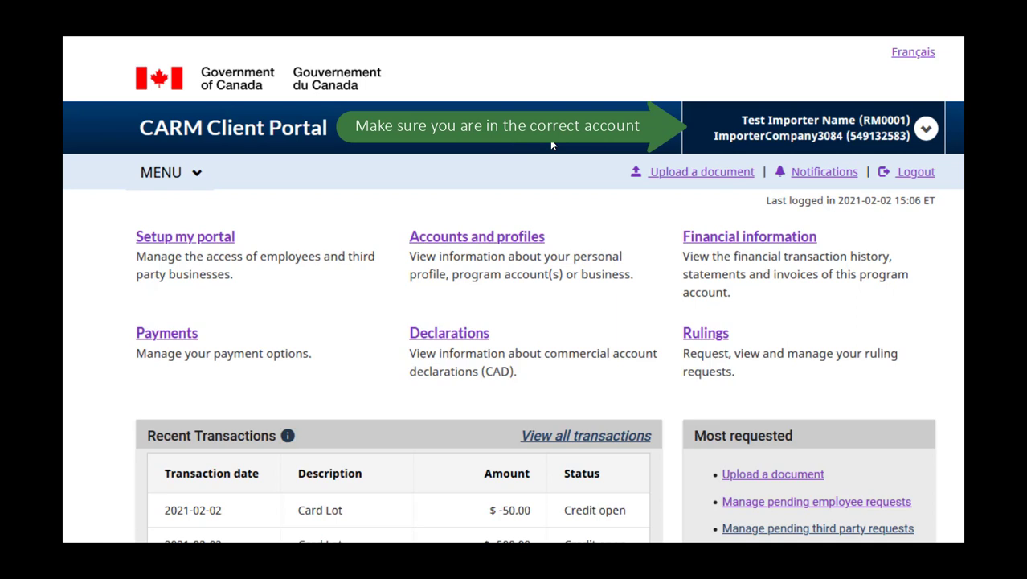
Step: Check which business account is active in the portal's account list
click(925, 133)
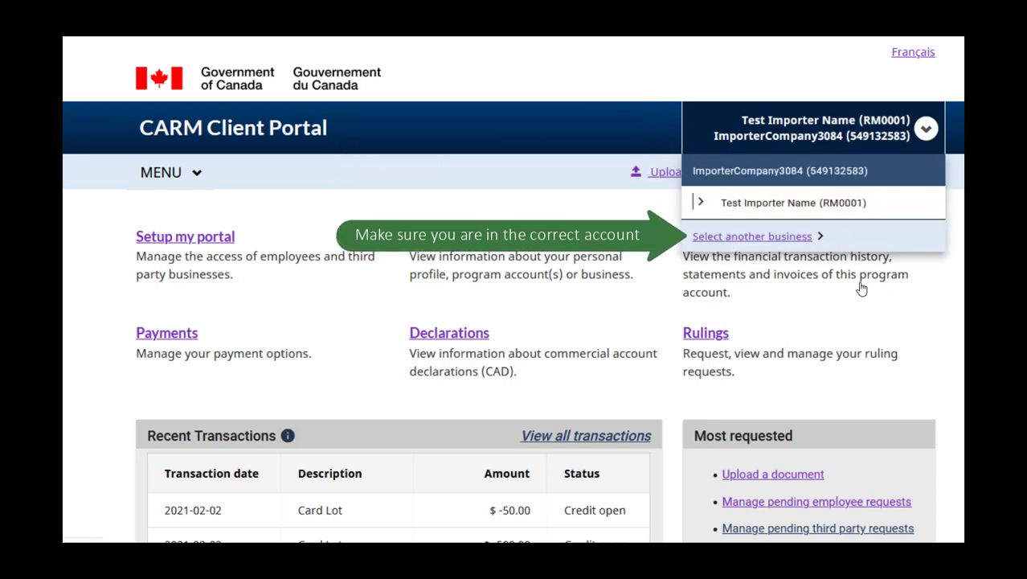
click(946, 334)
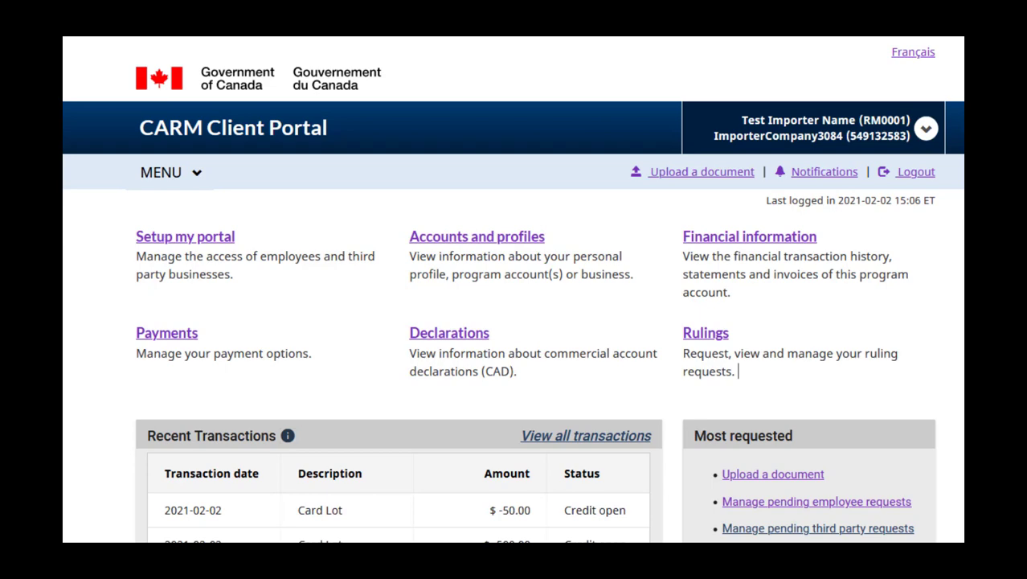
scroll(514, 322, down, 5)
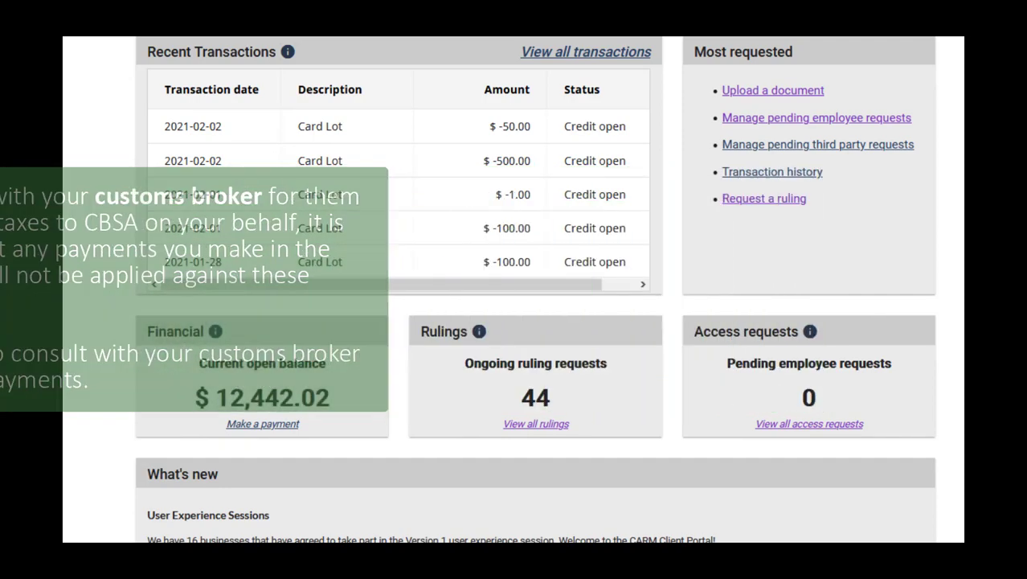
scroll(514, 290, up, 5)
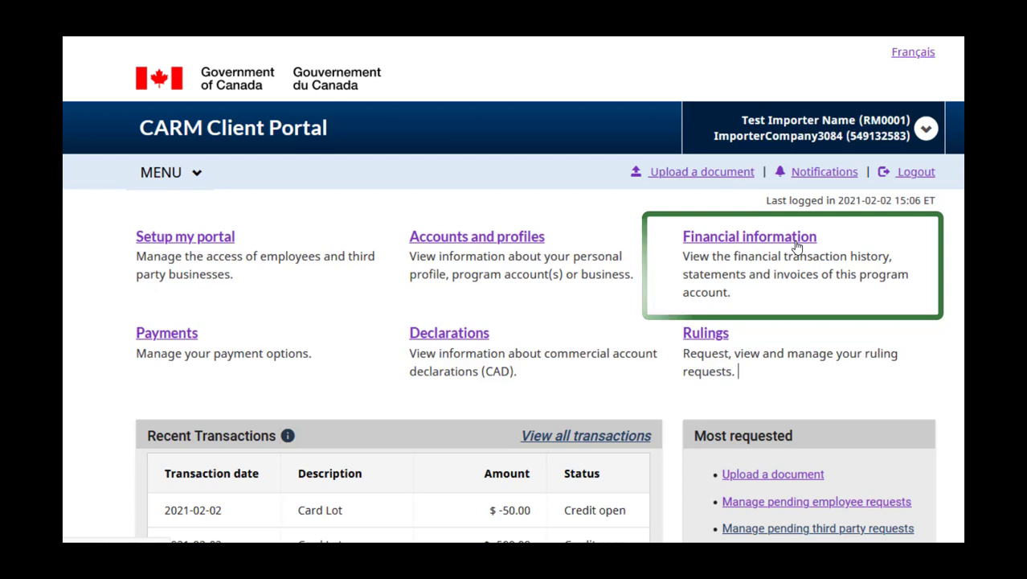
Step: Go to Financial information and start a payment against the open balance
click(196, 174)
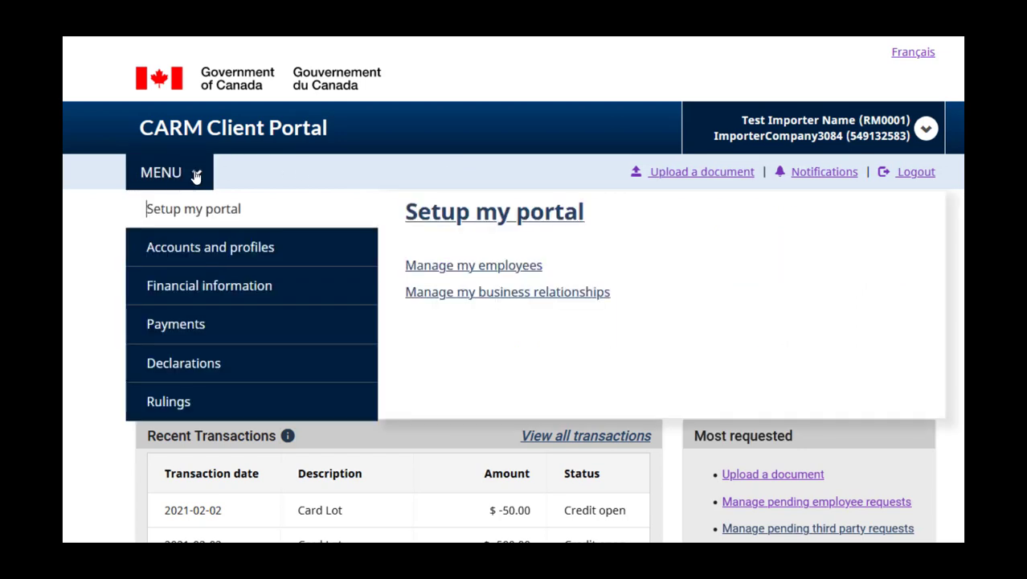
click(226, 284)
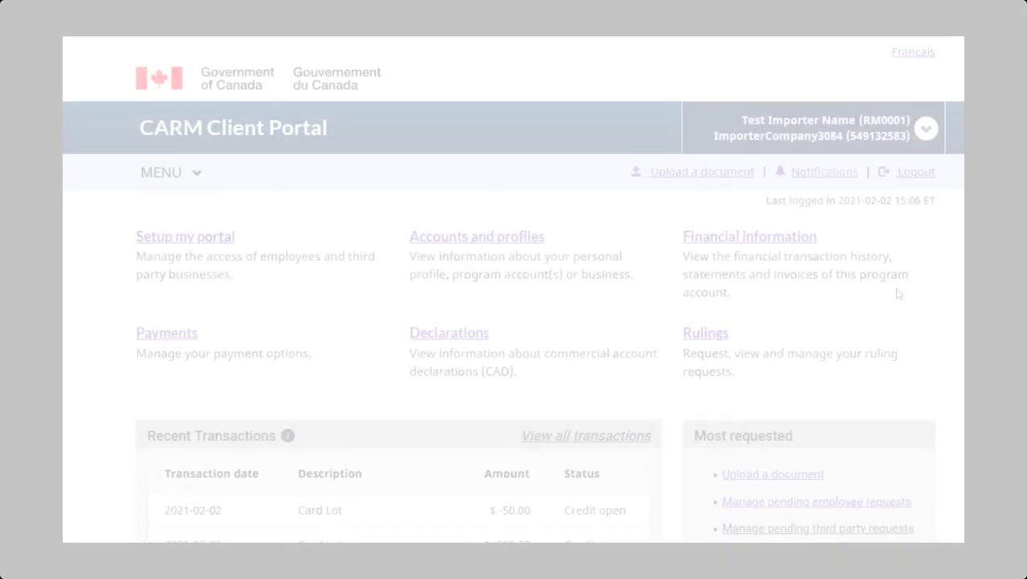
scroll(738, 371, down, 5)
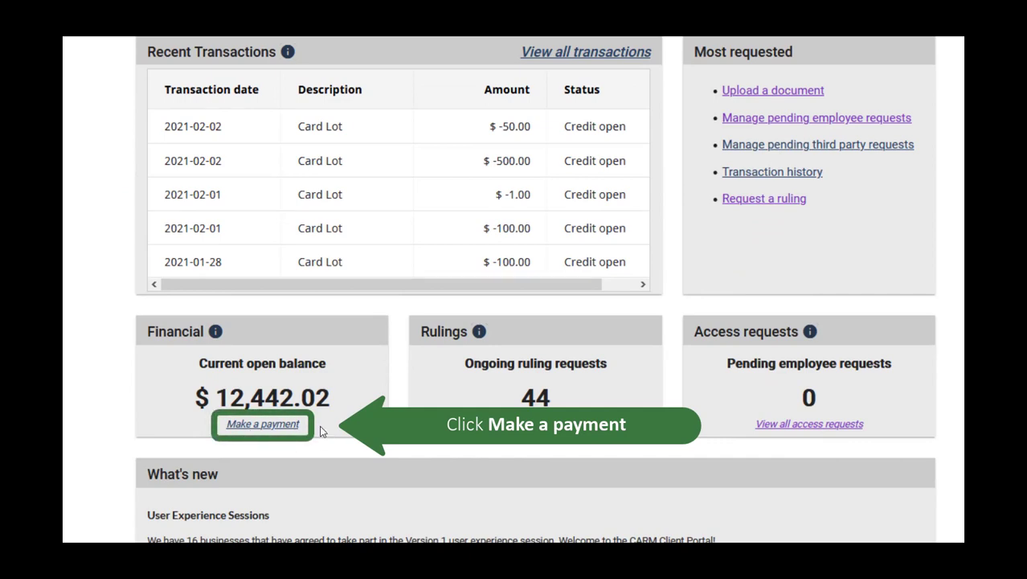
click(292, 425)
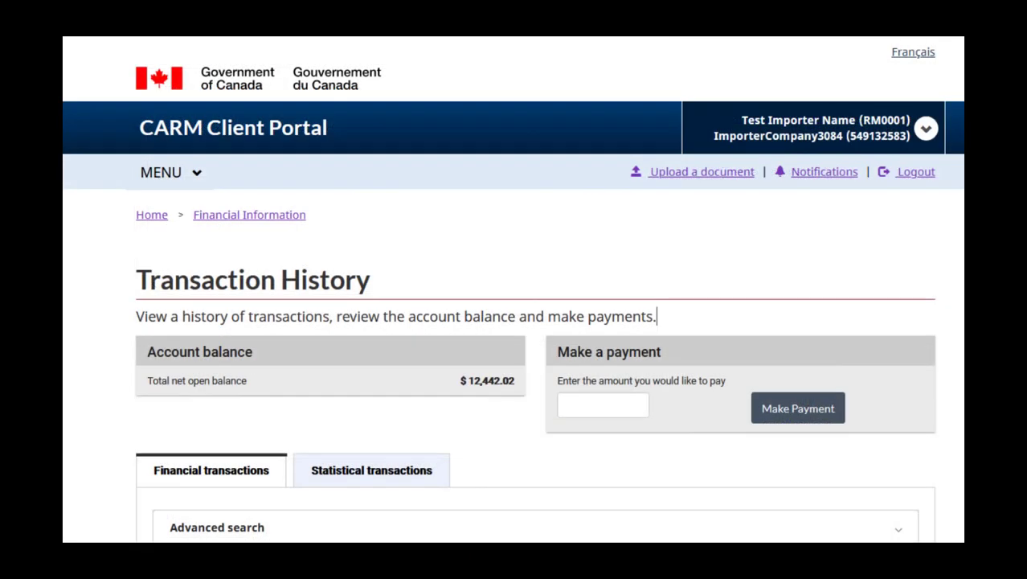
scroll(513, 288, down, 3)
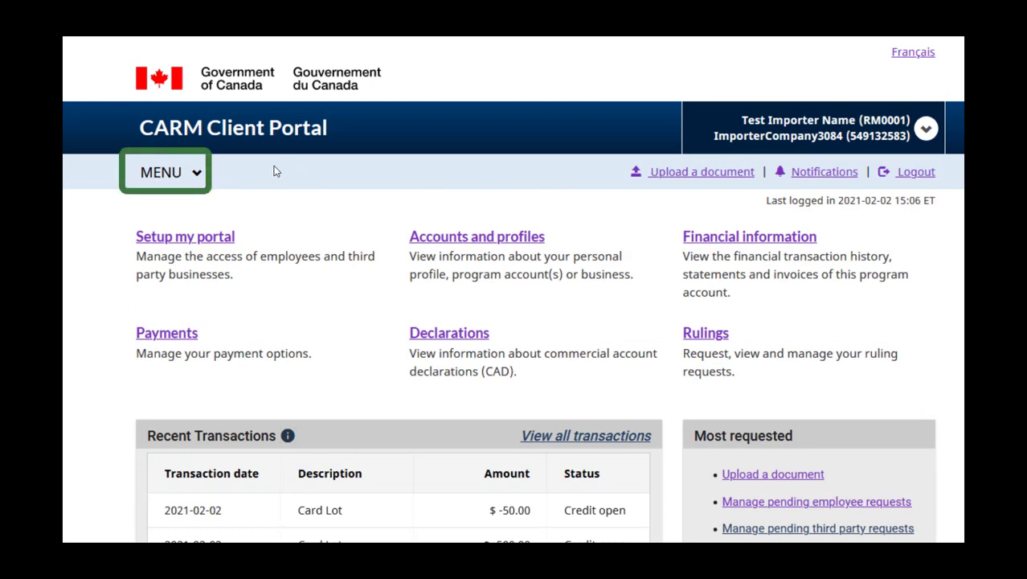
Step: Reopen the Transaction History page from the Financial information menu
click(198, 173)
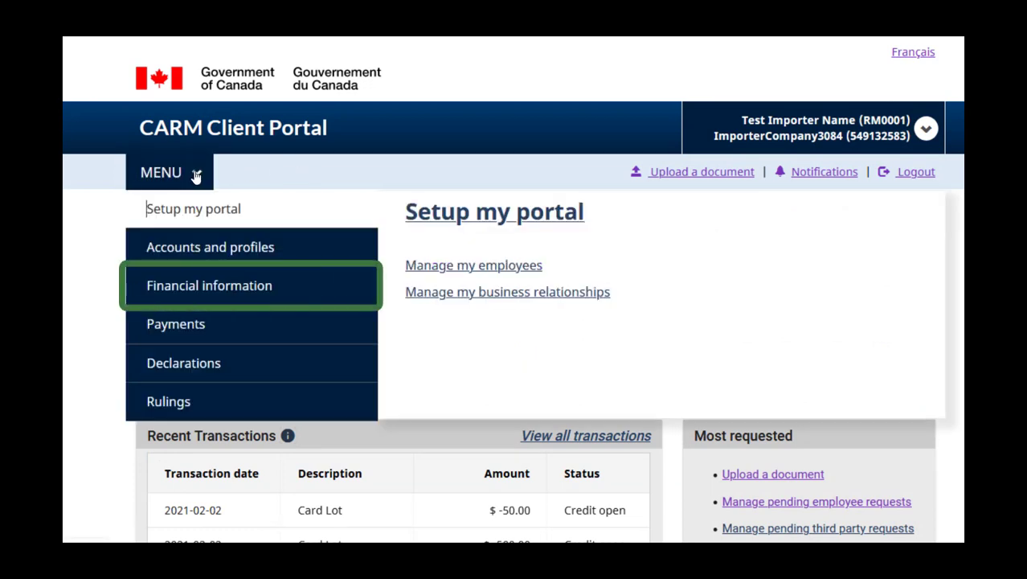
click(230, 282)
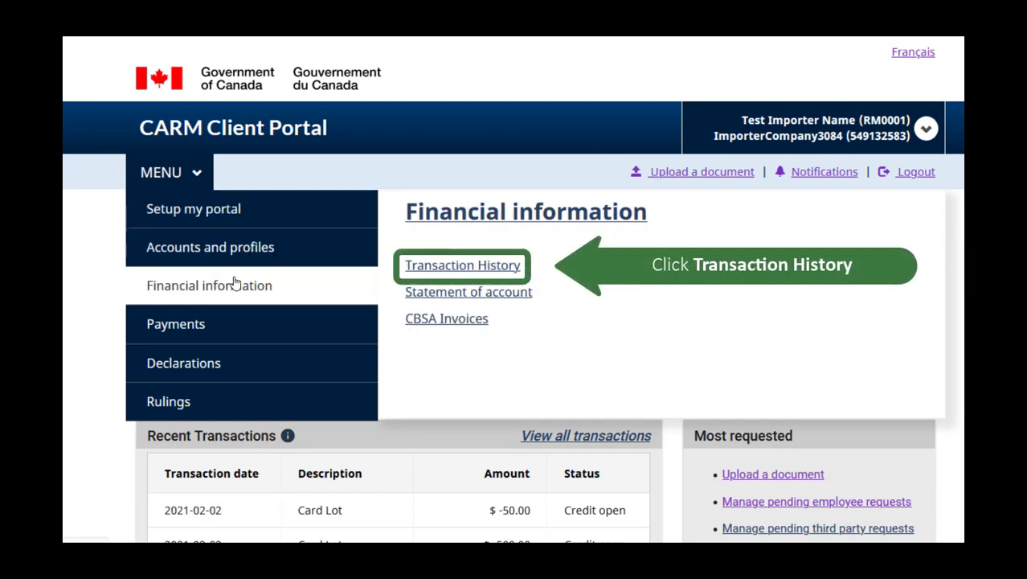
click(505, 267)
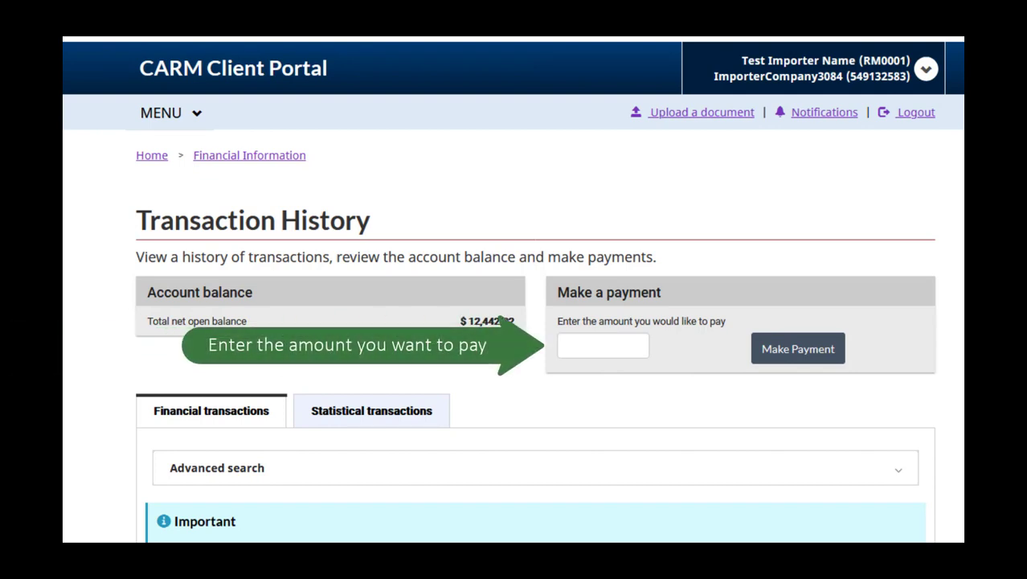
Step: Enter a payment amount of 1000 and submit it with Make Payment
click(586, 345)
text(1000)
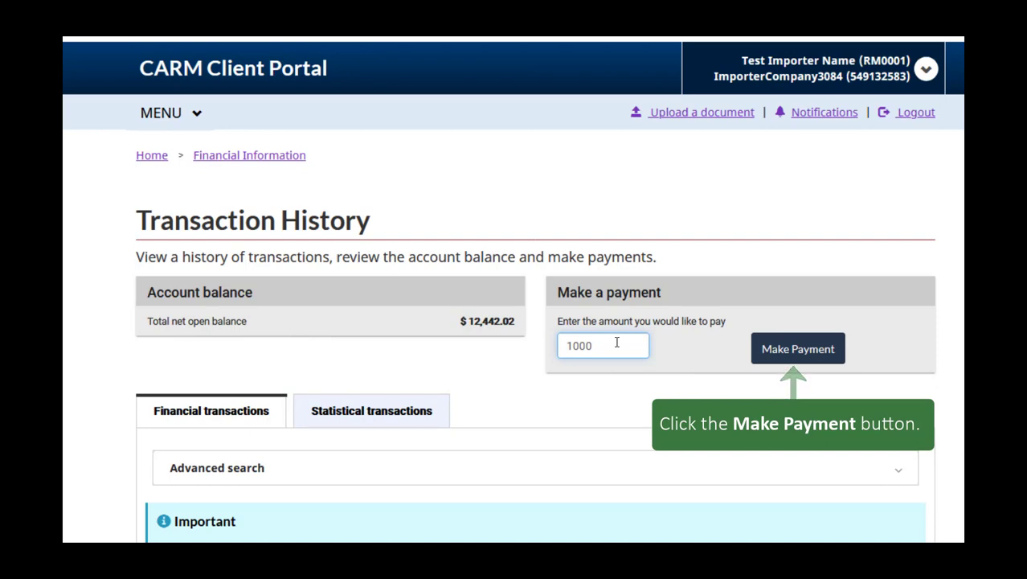
click(784, 352)
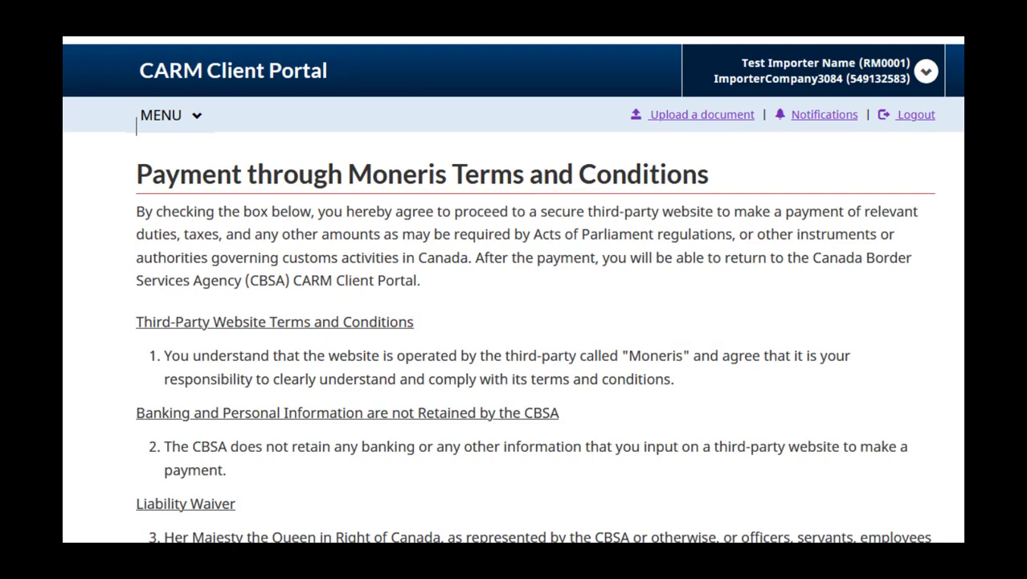
Step: Tick 'I have read, understood and agree' on the Moneris terms and agree
scroll(136, 127, down, 15)
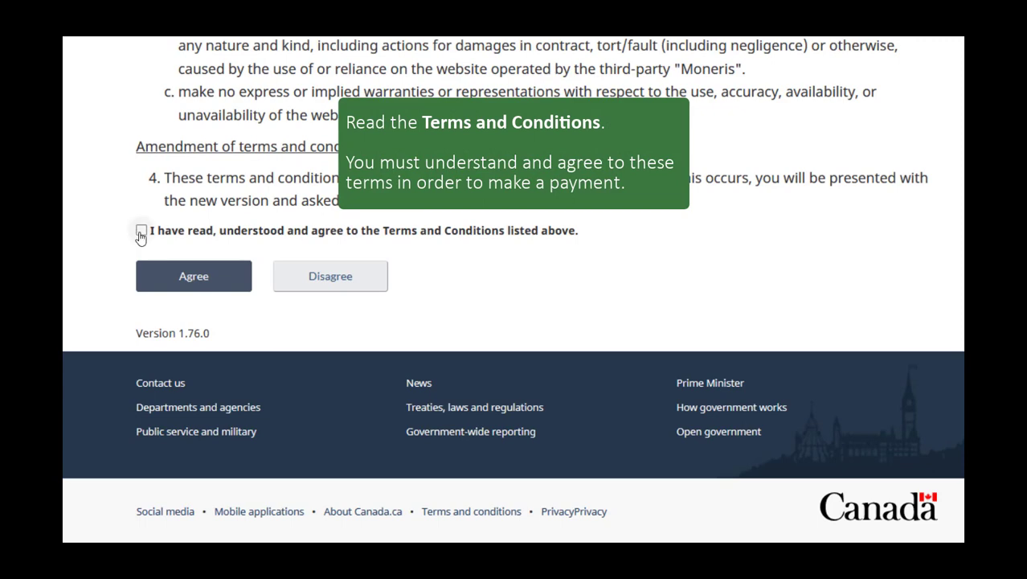
click(141, 233)
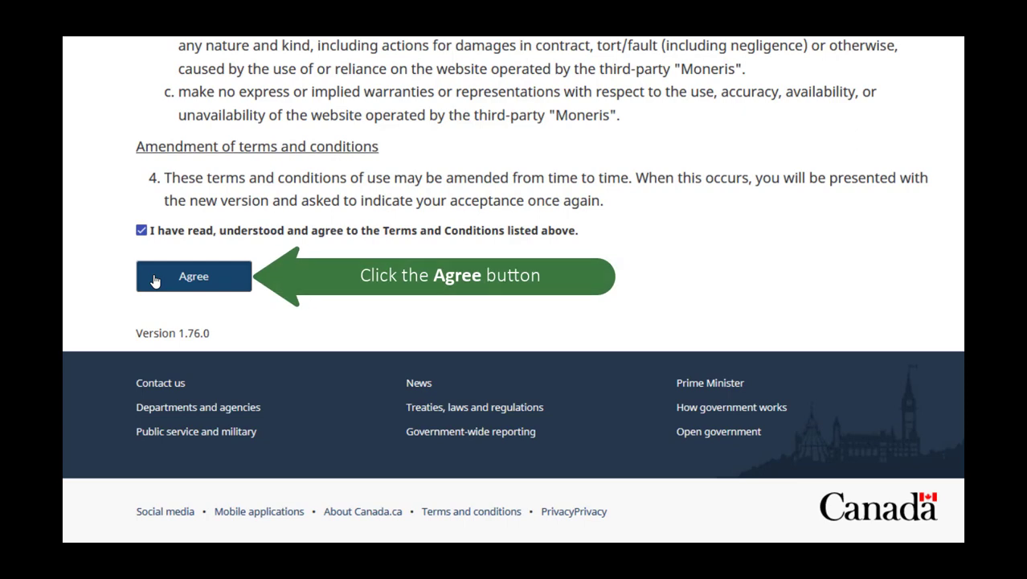
click(155, 280)
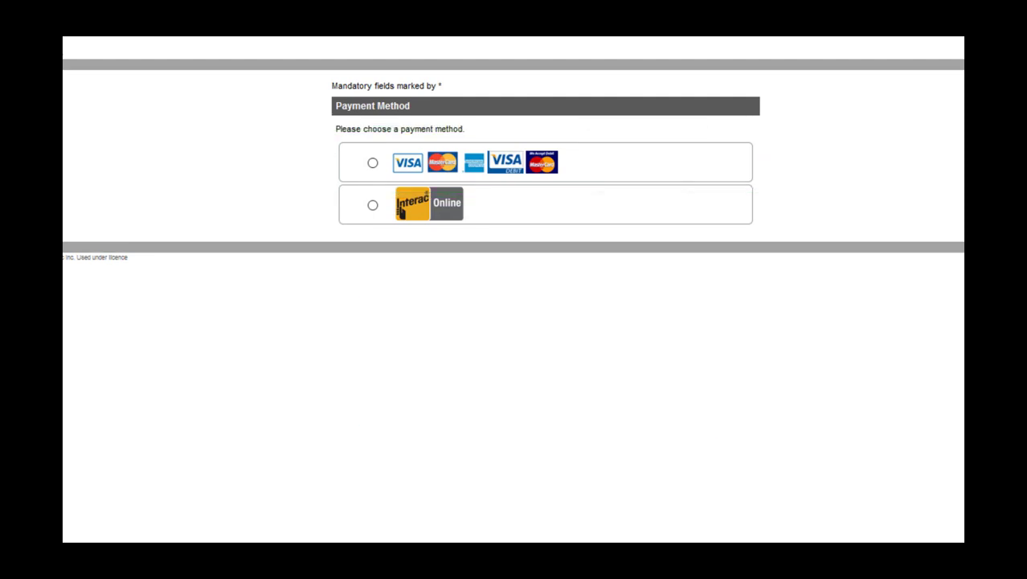
Step: Pay by Visa/Mastercard, entering the cardholder's name, card number, expiry date and security code
click(373, 163)
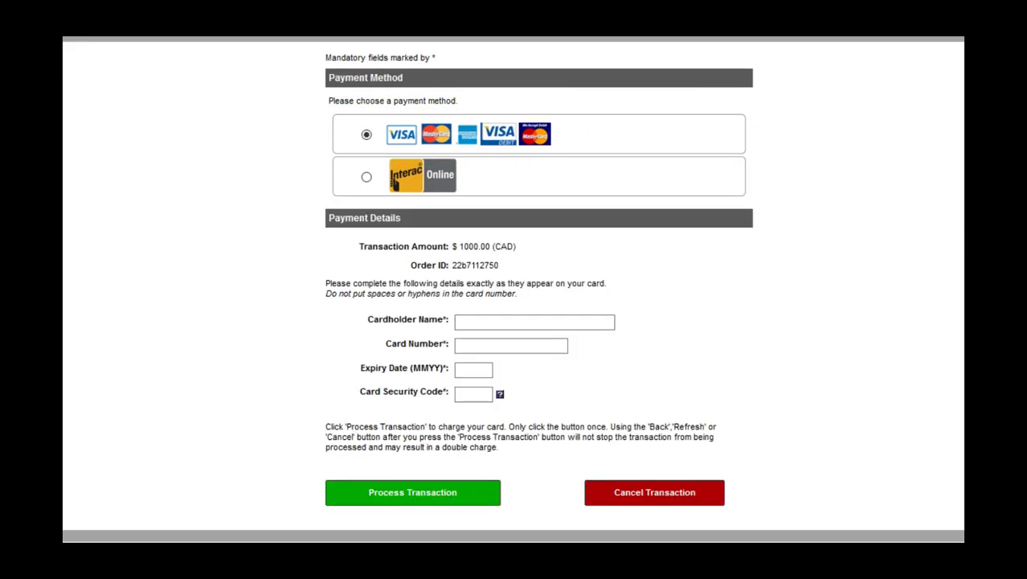
click(463, 322)
text(John)
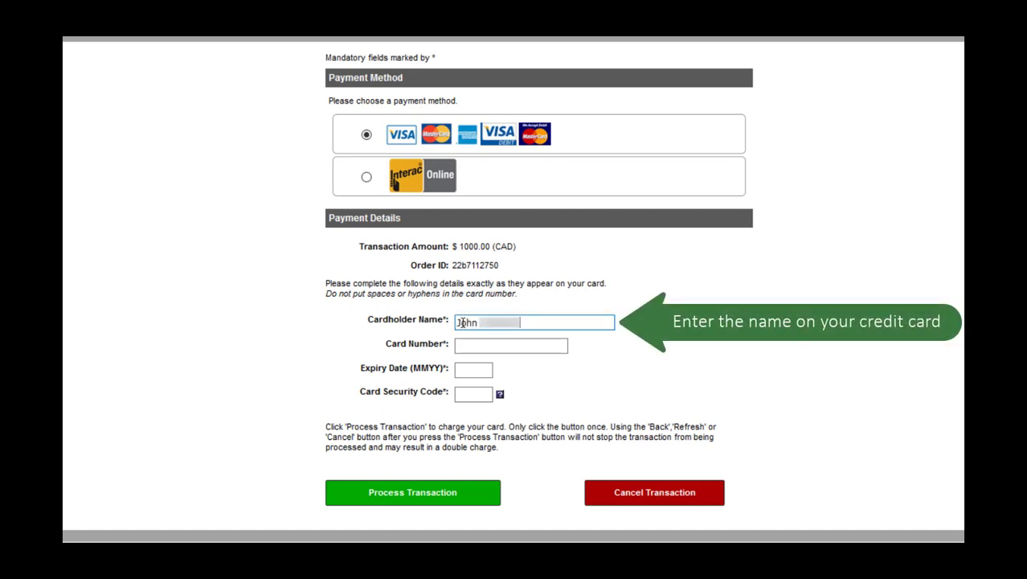
click(470, 346)
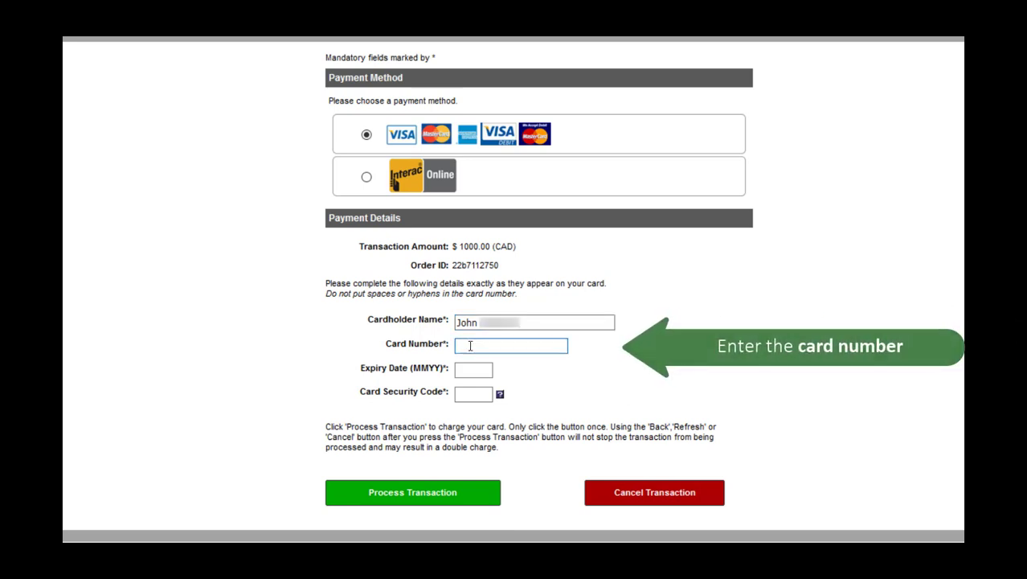
text(4242424242424242)
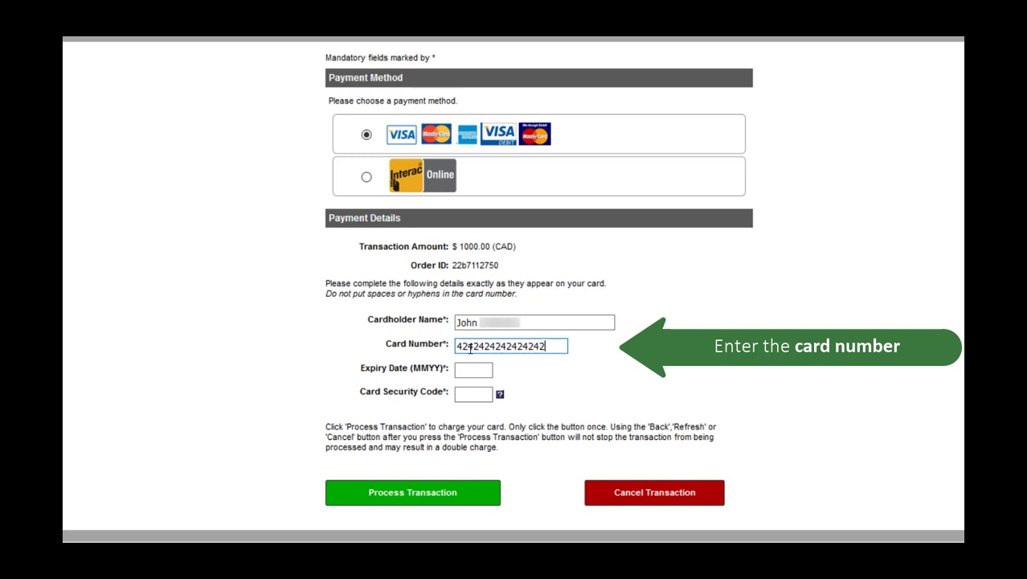
click(460, 369)
text(1)
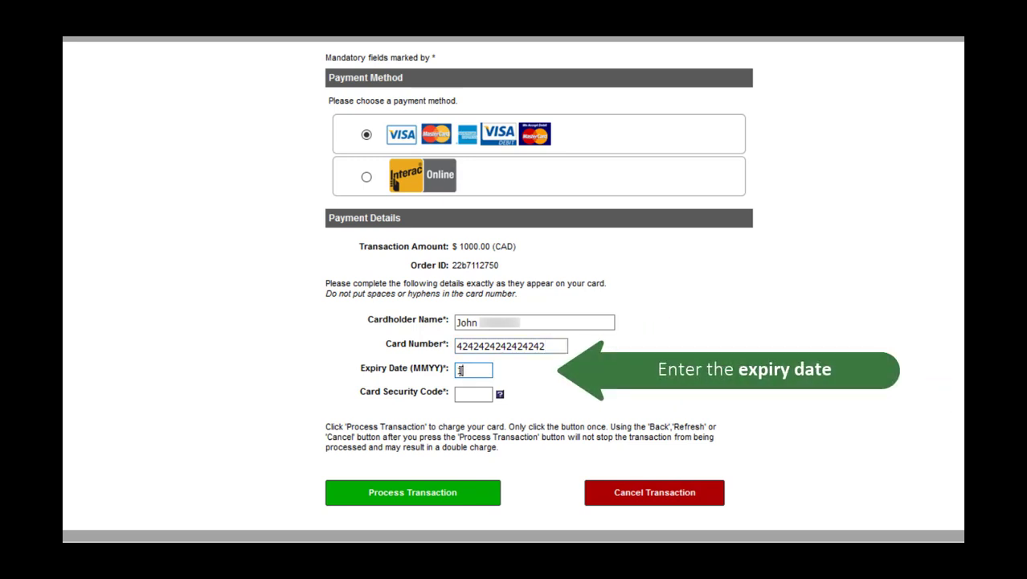
text(121)
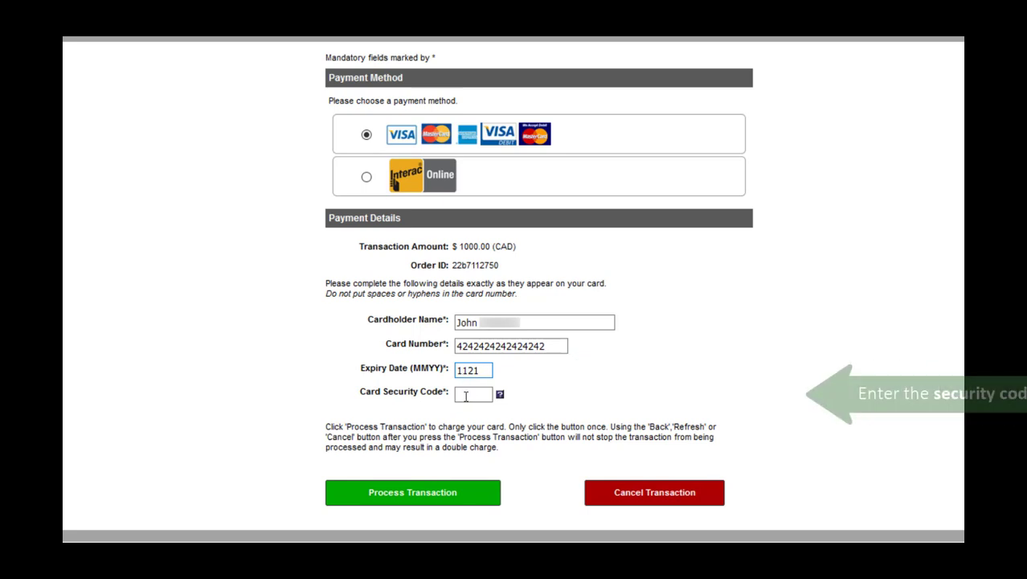
click(465, 396)
text(0)
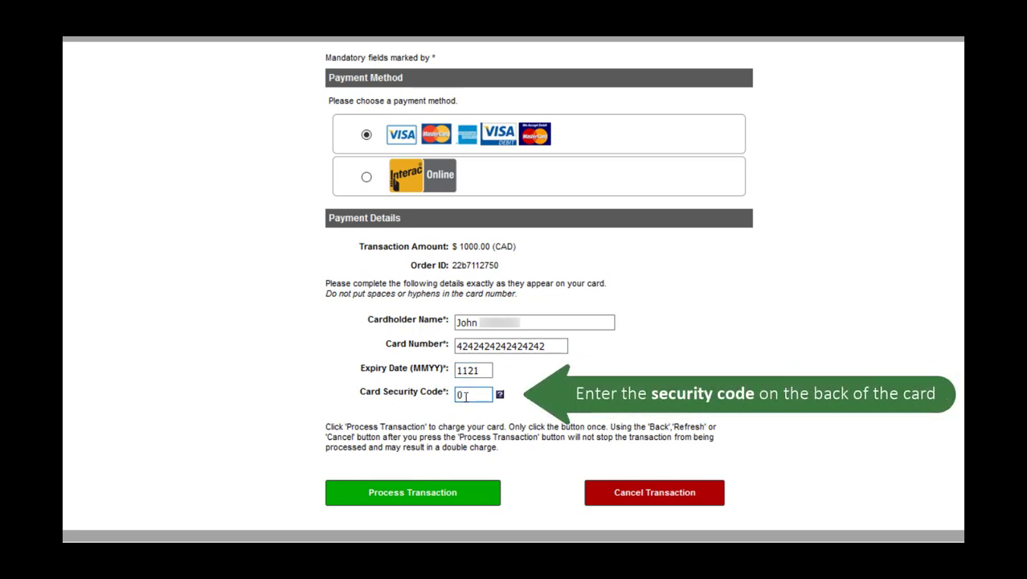
text(38)
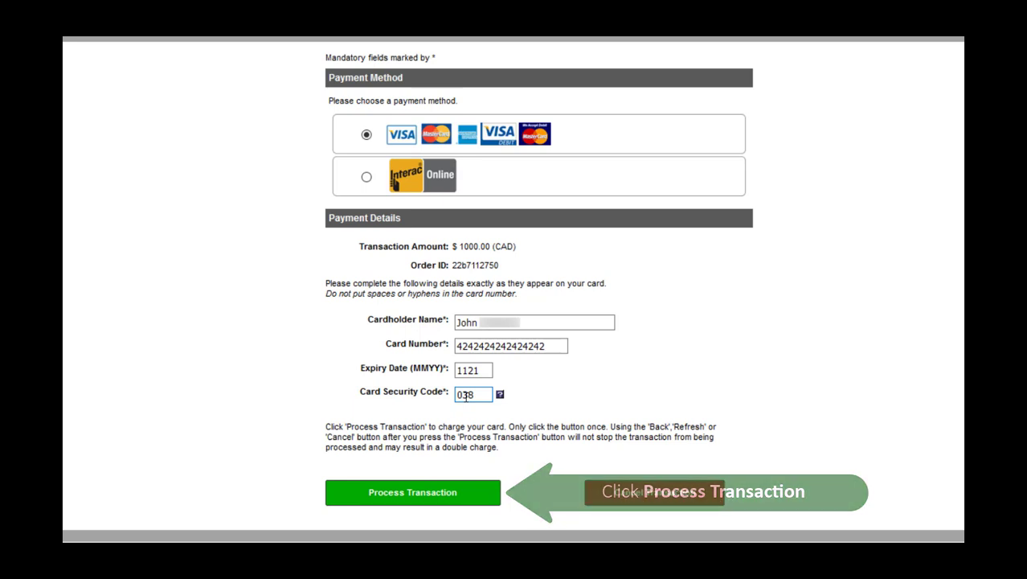
click(450, 494)
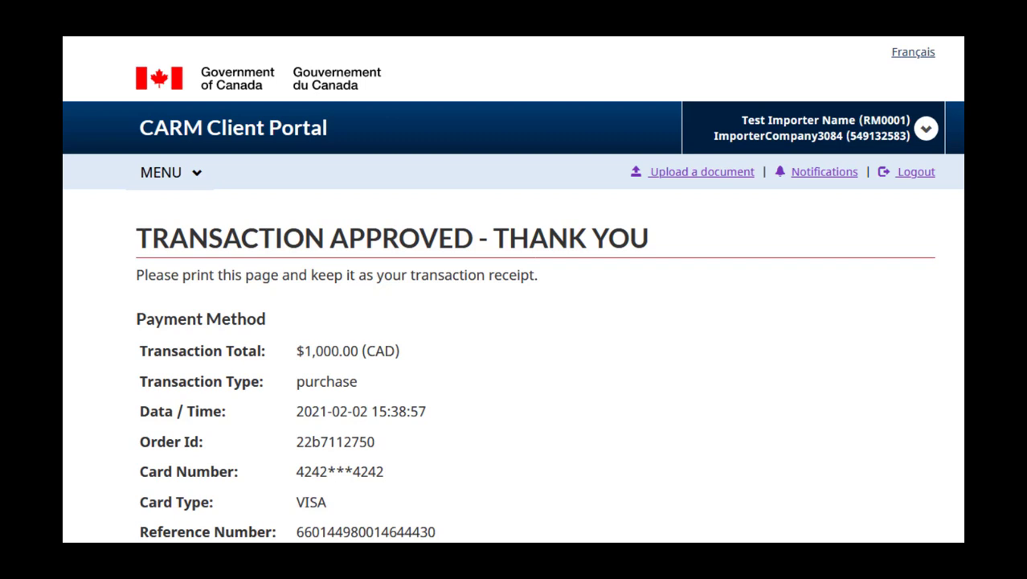
Step: Go back from the approval receipt to Transaction History's transactions table
scroll(513, 289, down, 3)
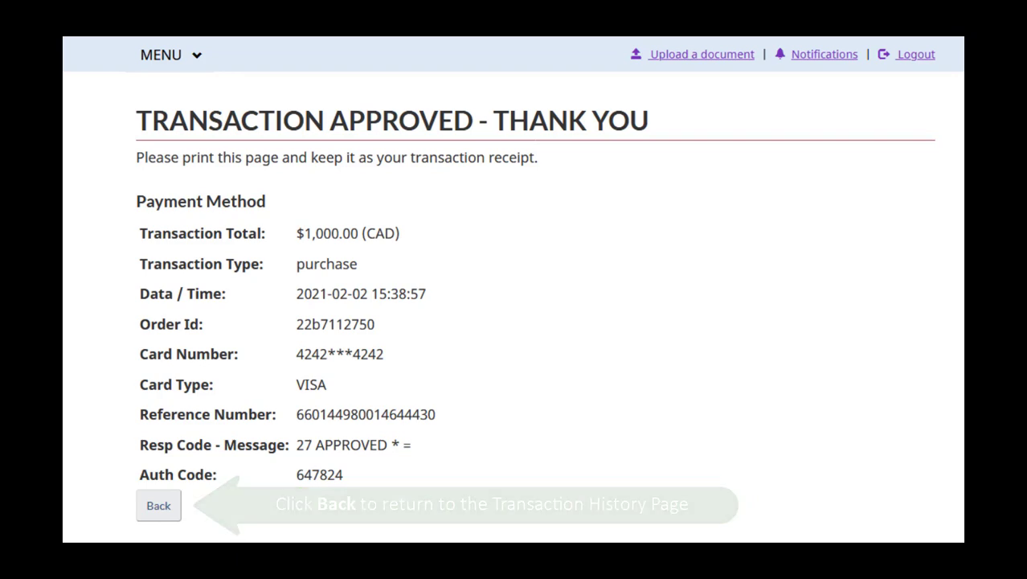
click(151, 508)
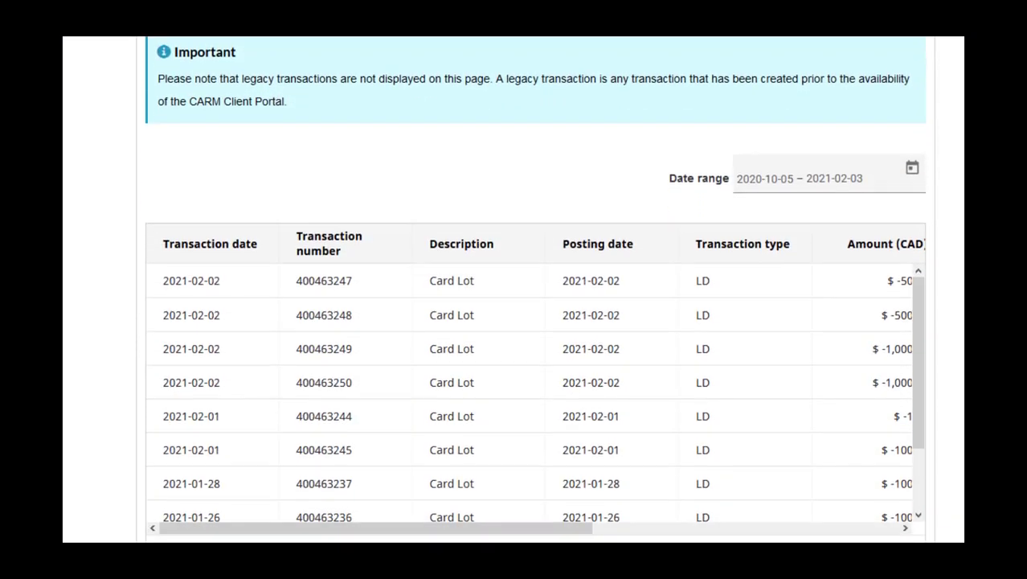
scroll(534, 322, down, 2)
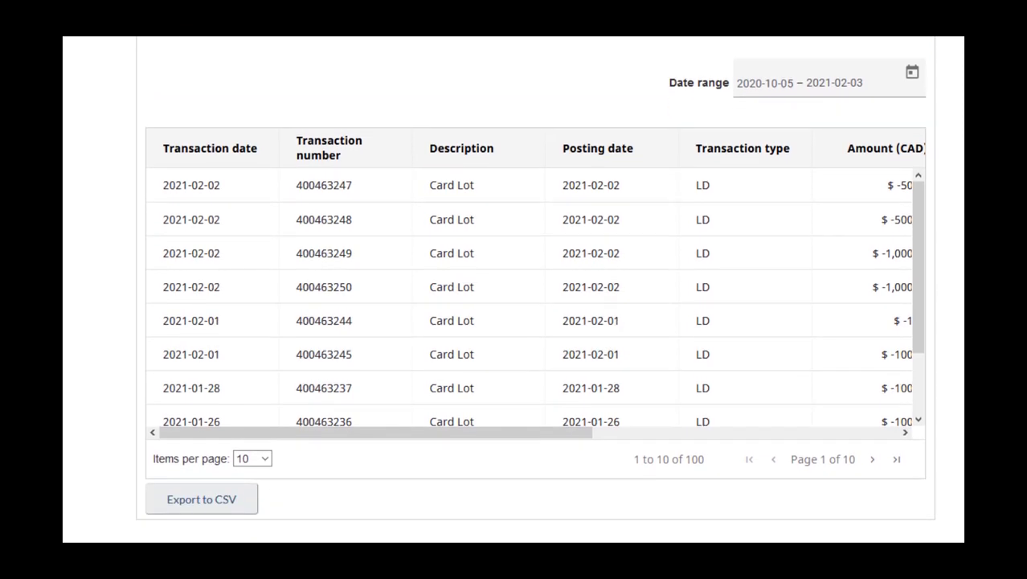
Step: View the receipt for the $1,000 transaction and open its Print dialog
click(828, 433)
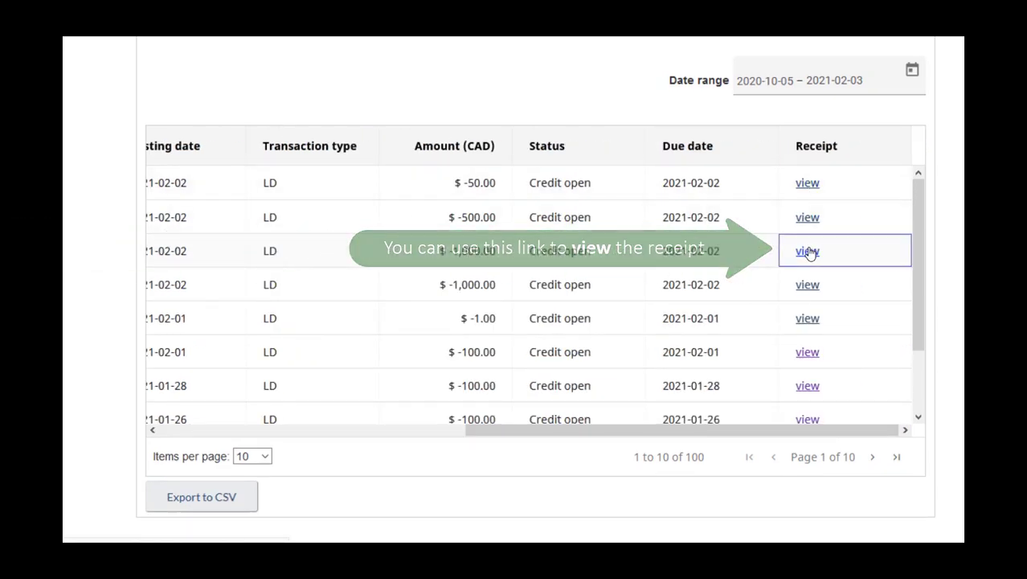
click(807, 251)
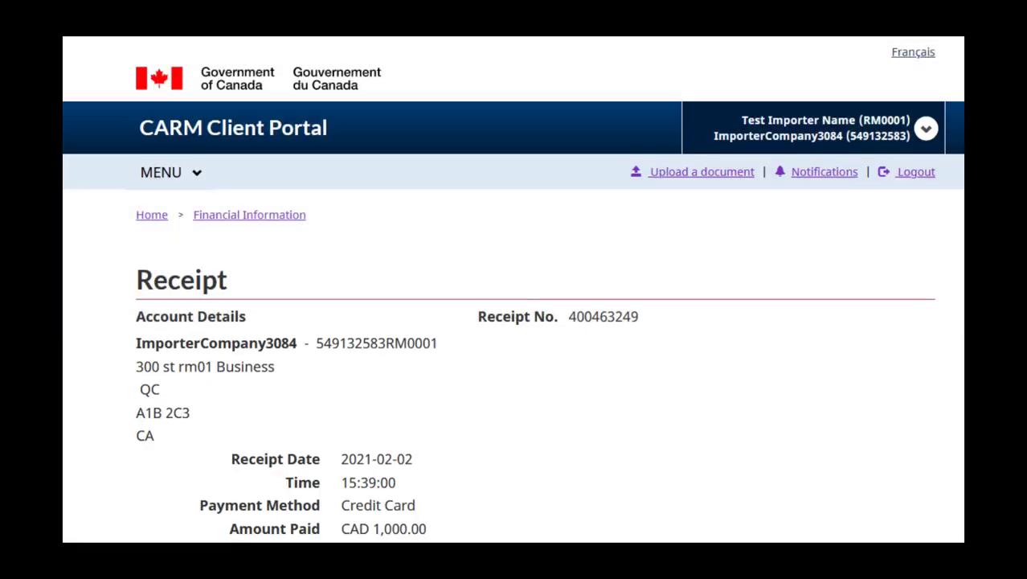
scroll(513, 322, down, 3)
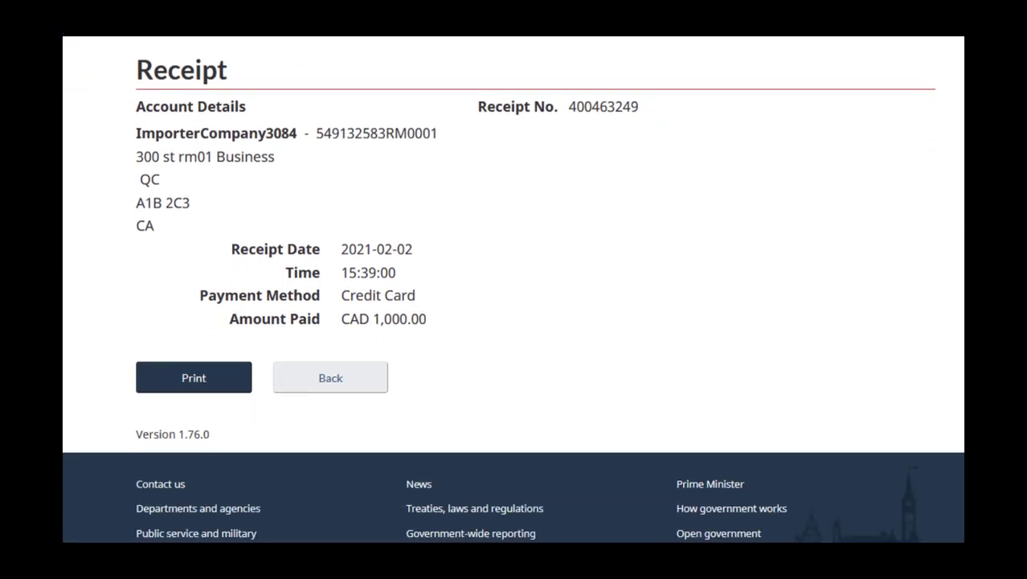
click(237, 381)
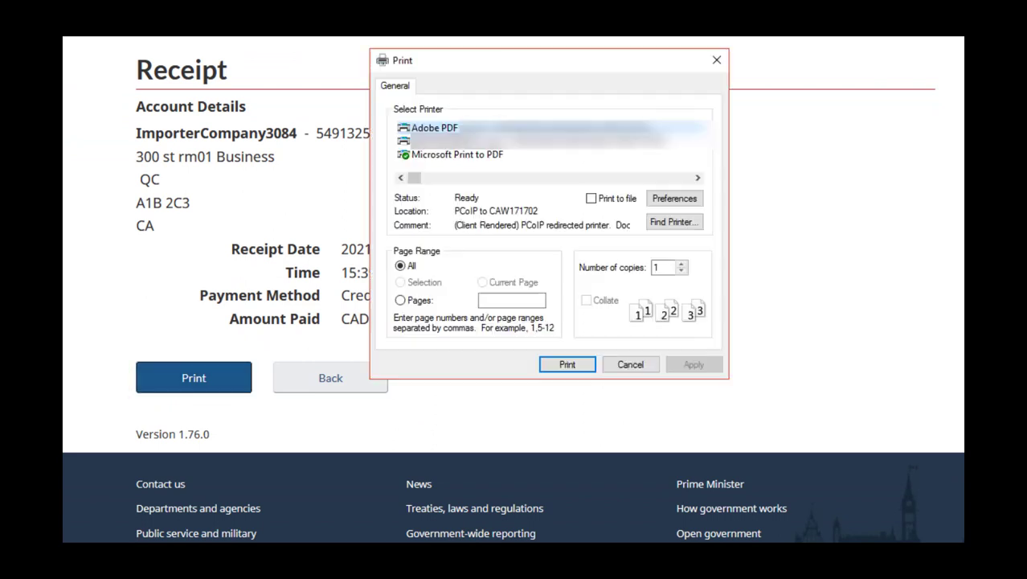